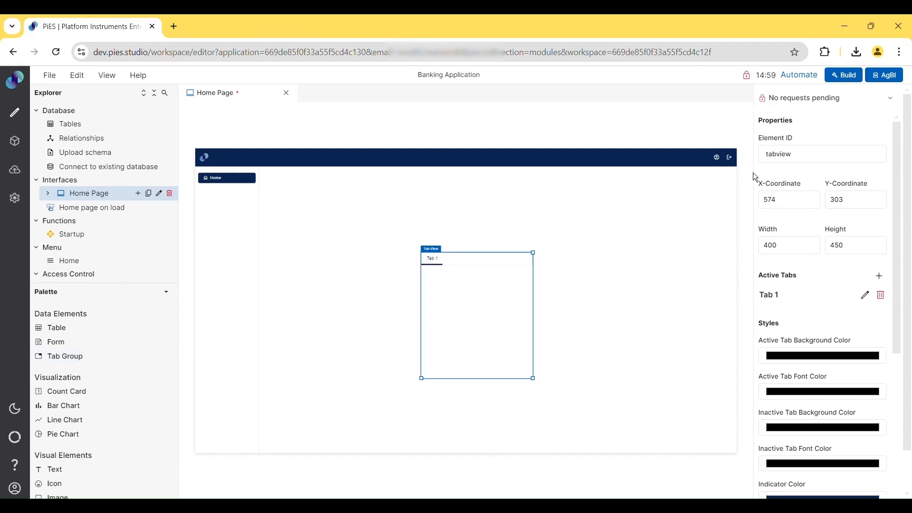
- Rename the tab view to tabview_1 and position it at X 400, Y 250
{"action": "left_click", "coordinate": [813, 160]}
{"action": "type", "text": "_1"}
{"action": "double_click", "coordinate": [776, 207]}
{"action": "type", "text": "400"}
{"action": "key", "text": "Tab"}
{"action": "type", "text": "250"}
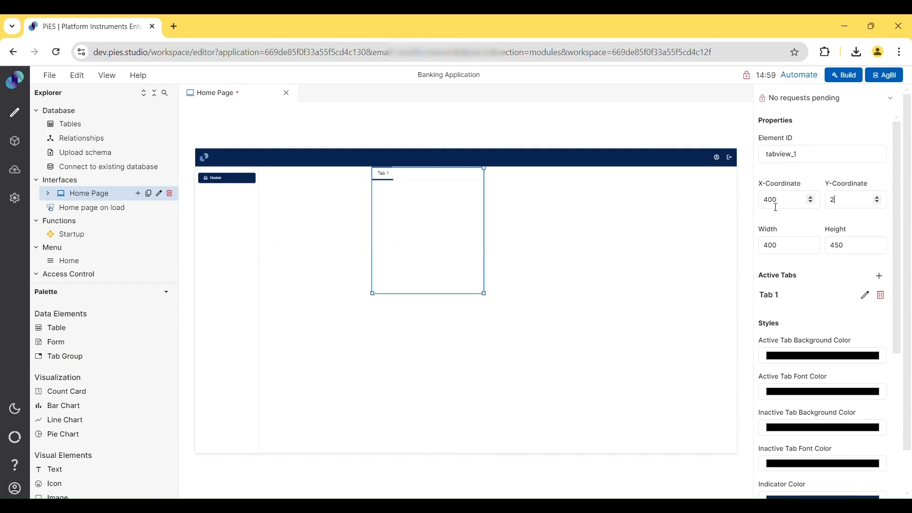
- Resize the tab view to width 500 and height 550
{"action": "double_click", "coordinate": [774, 245]}
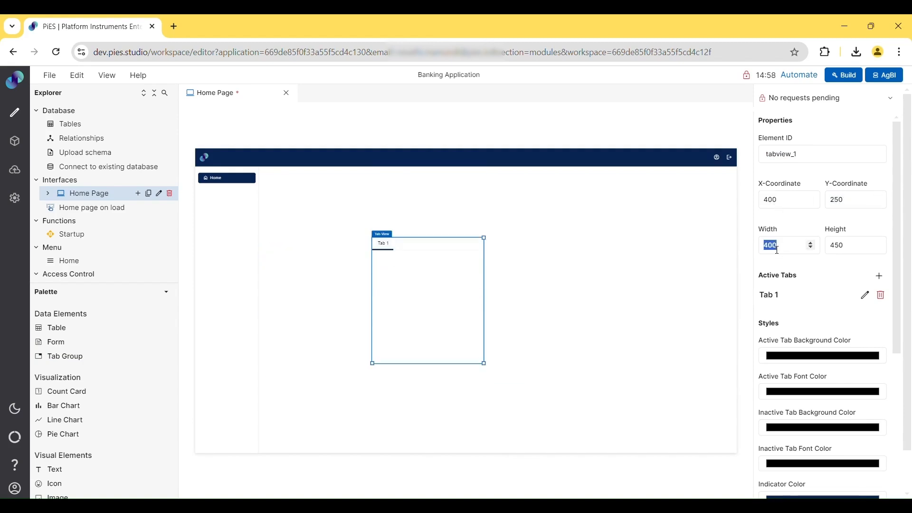
{"action": "type", "text": "500"}
{"action": "double_click", "coordinate": [838, 246]}
{"action": "type", "text": "550"}
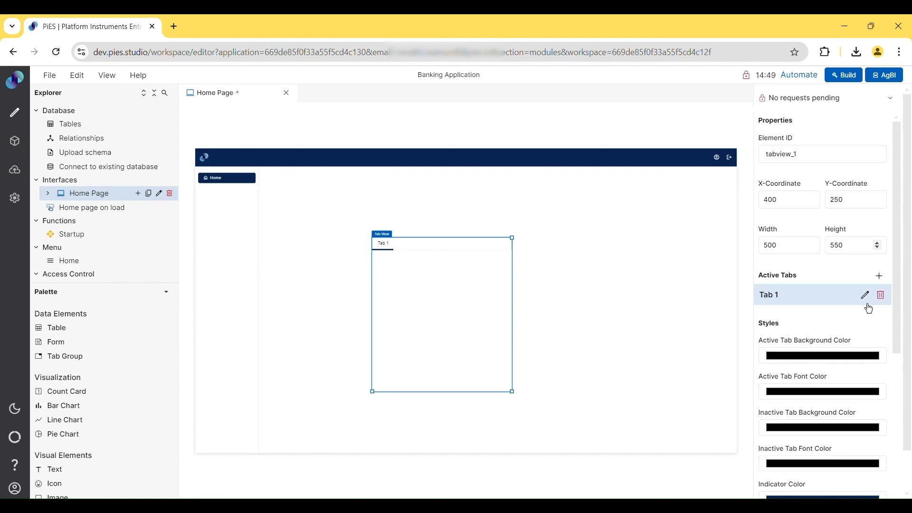
- Start a new Icon & Text tab labelled 'Customer'
{"action": "left_click", "coordinate": [883, 279]}
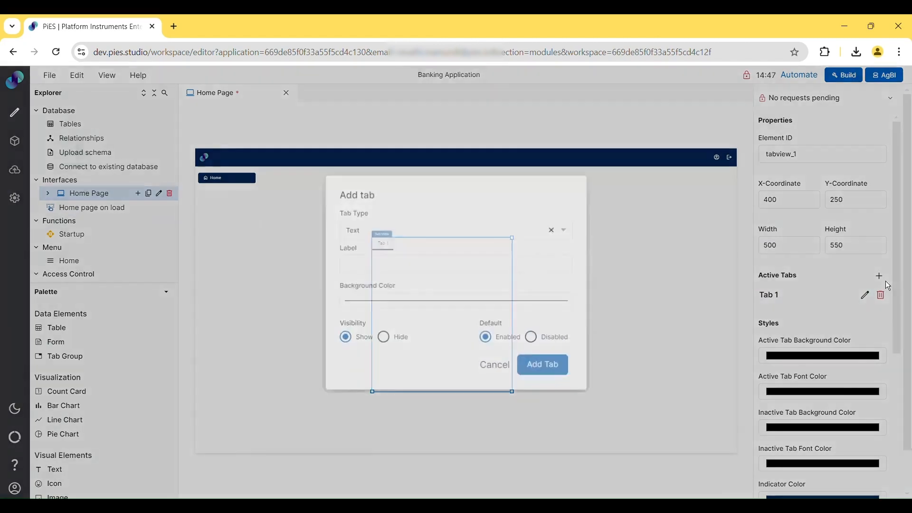
{"action": "left_click", "coordinate": [518, 237]}
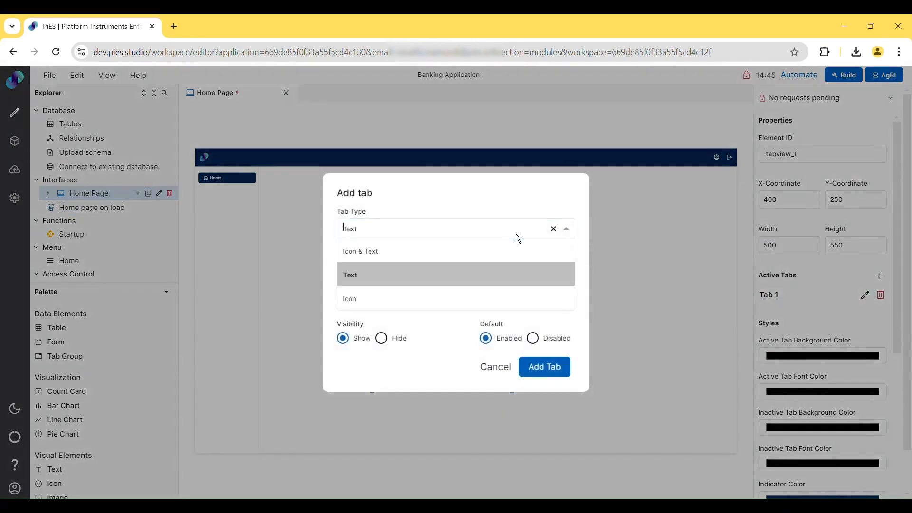
{"action": "left_click", "coordinate": [447, 253]}
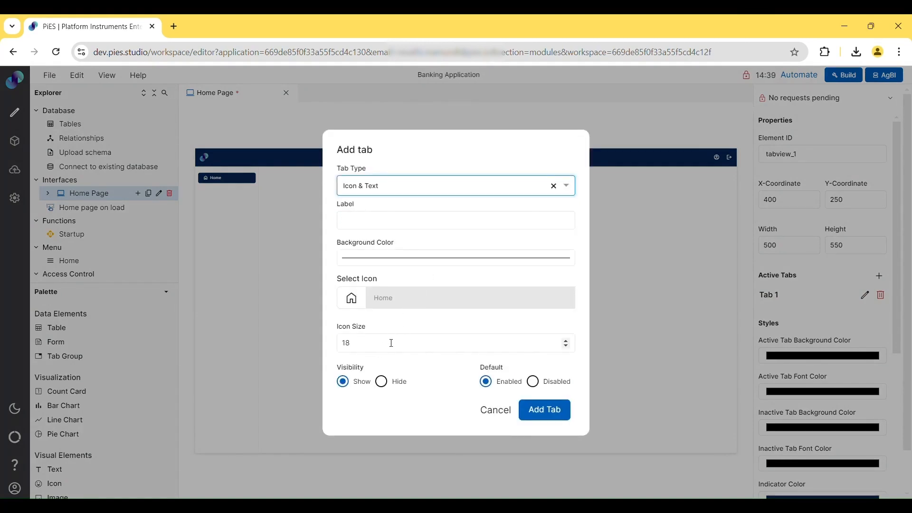
{"action": "left_click", "coordinate": [385, 225]}
{"action": "type", "text": "Customer"}
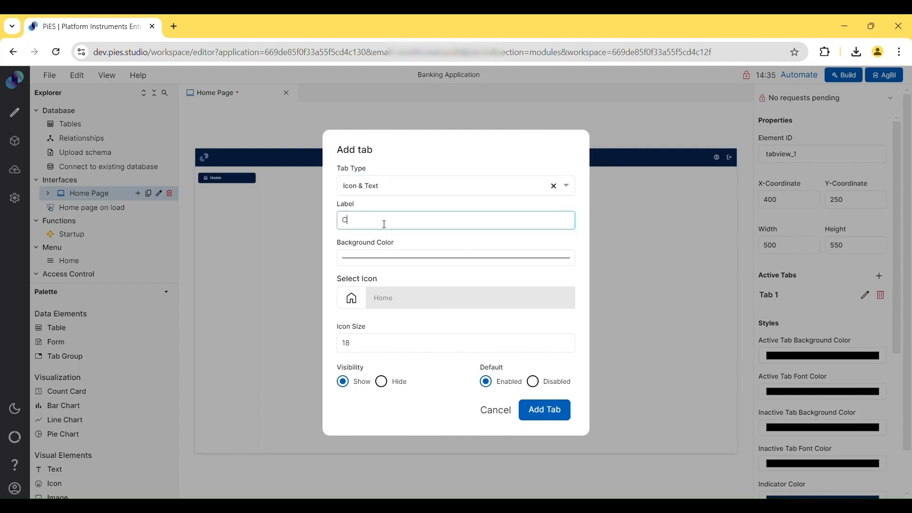
{"action": "left_click", "coordinate": [403, 265]}
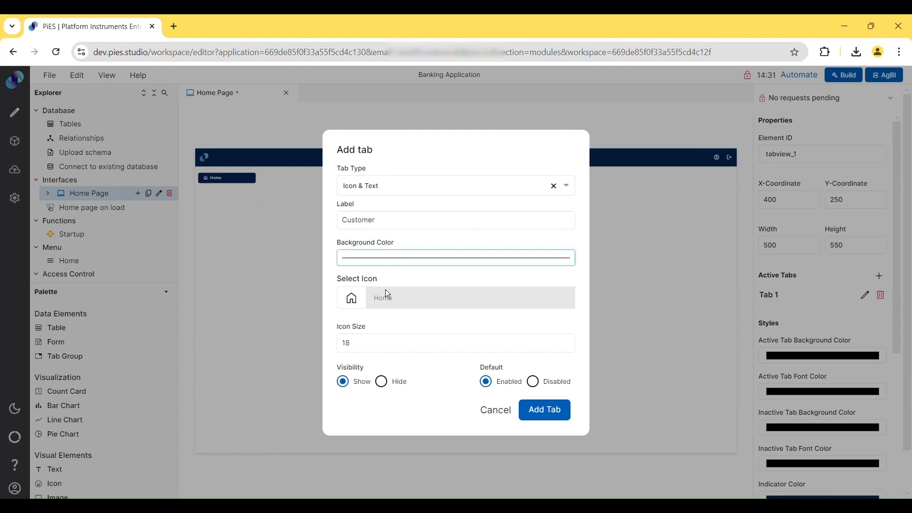
{"action": "left_click", "coordinate": [443, 249]}
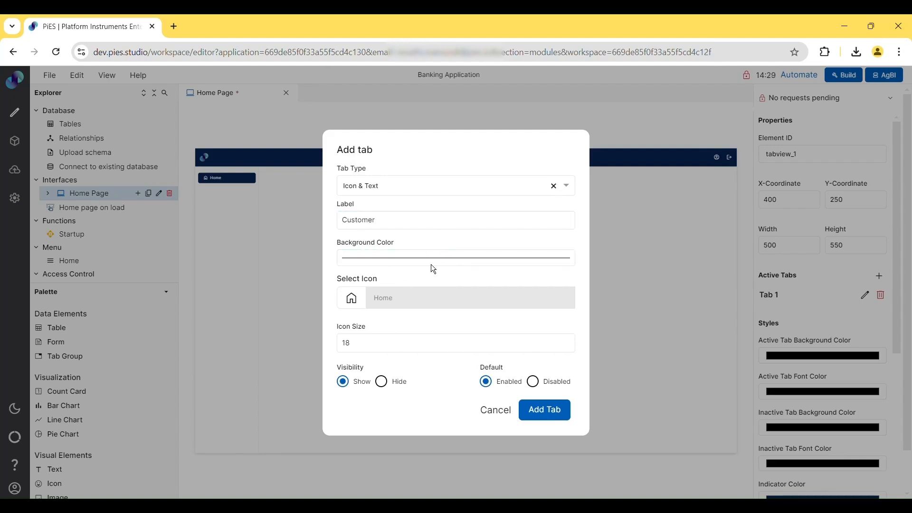
- Keep the Home icon at size 18 and add the Customer tab
{"action": "left_click", "coordinate": [408, 309]}
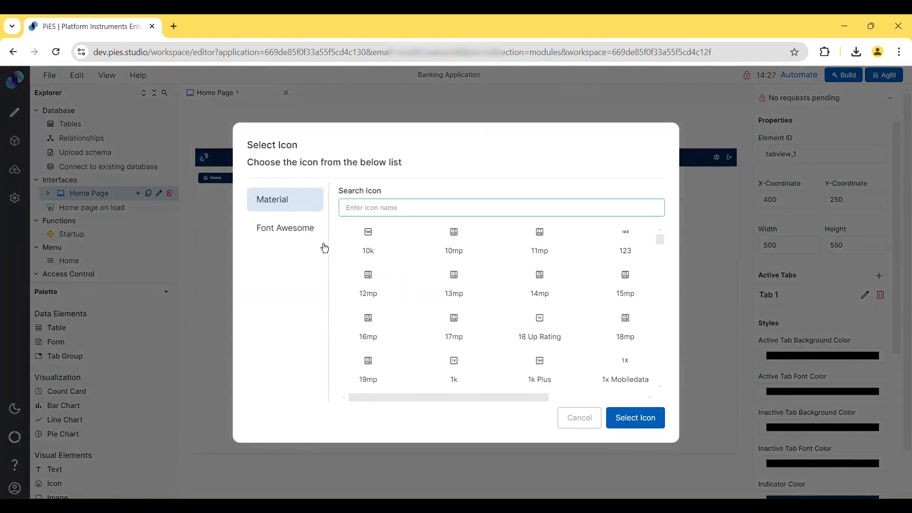
{"action": "left_click", "coordinate": [300, 242]}
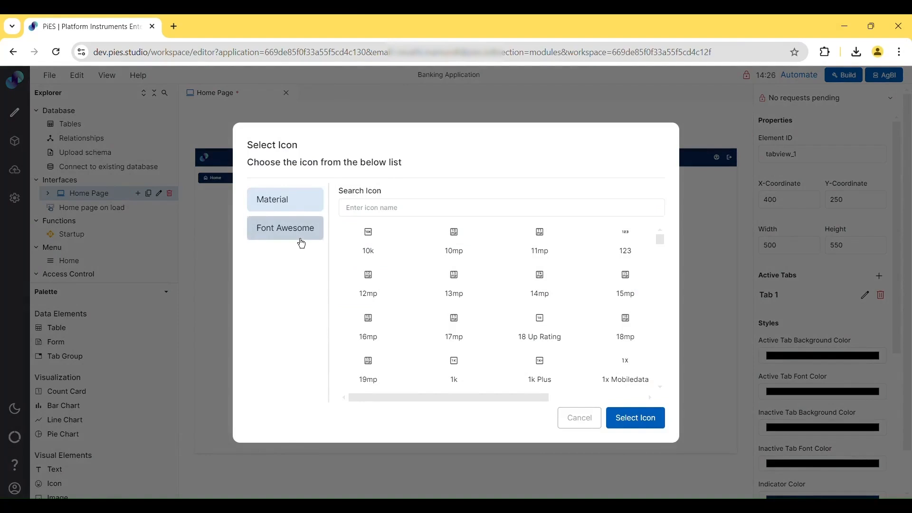
{"action": "left_click", "coordinate": [598, 421]}
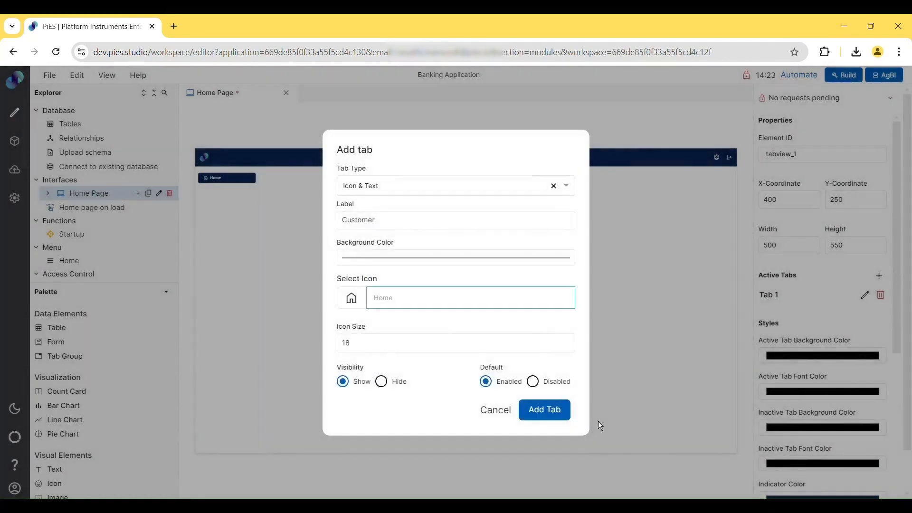
{"action": "left_click", "coordinate": [432, 348]}
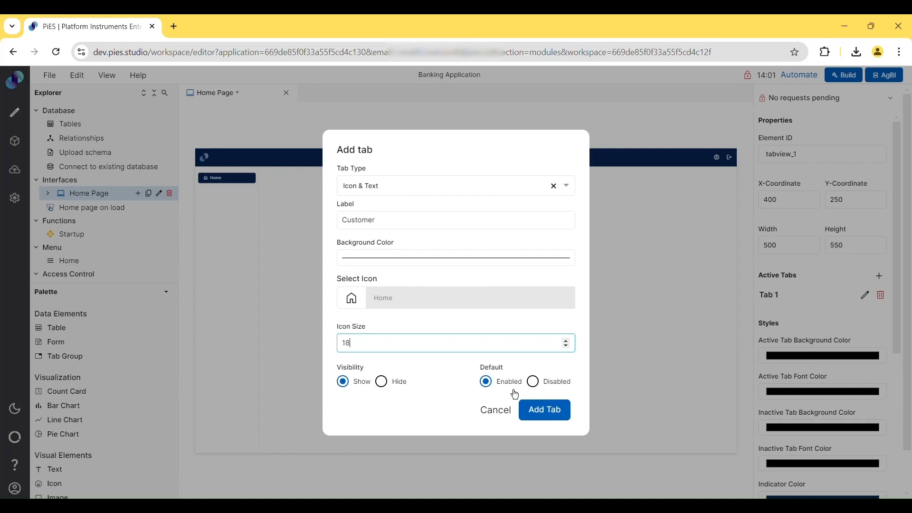
{"action": "left_click", "coordinate": [543, 414]}
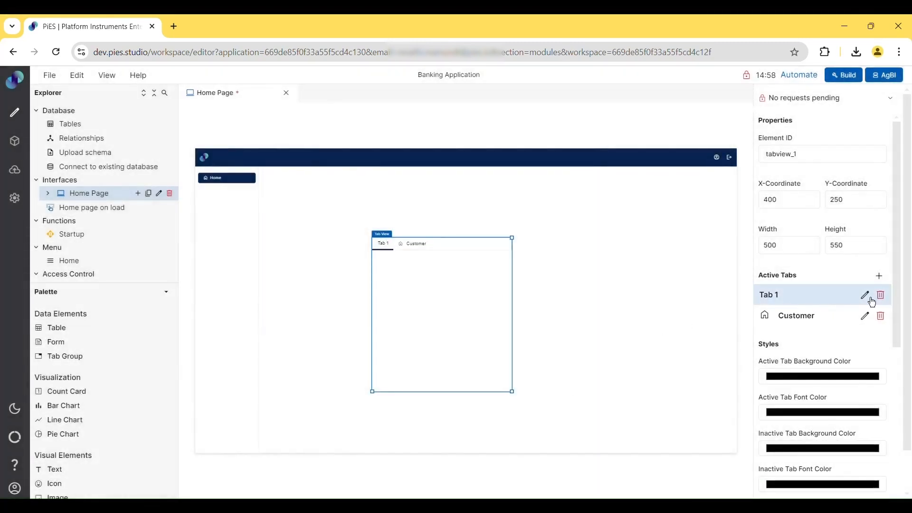
- Switch Tab 1 to Icon & Text type and relabel it 'Alerts'
{"action": "left_click", "coordinate": [866, 295]}
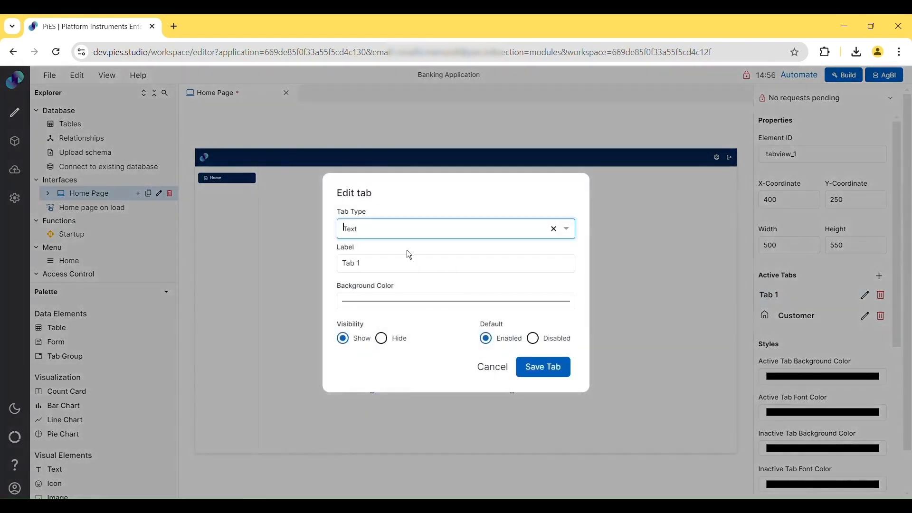
{"action": "left_click", "coordinate": [397, 238]}
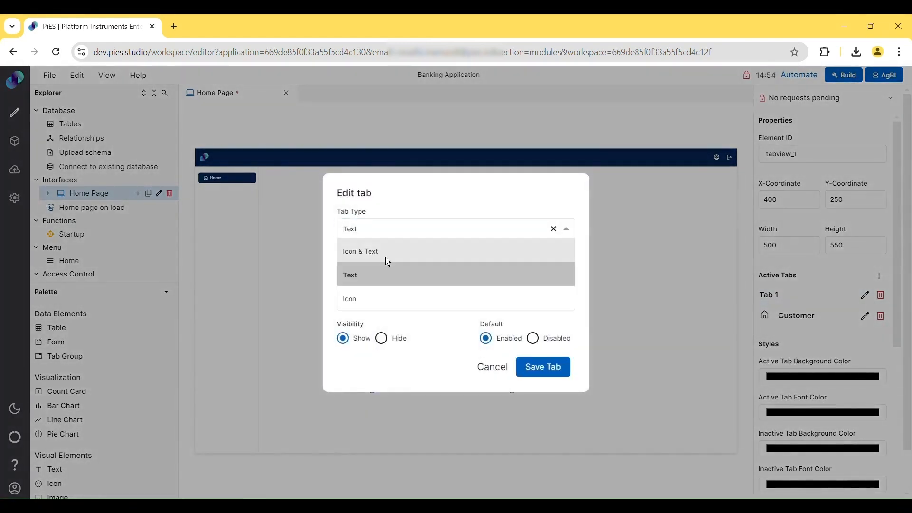
{"action": "left_click", "coordinate": [386, 258]}
{"action": "left_click", "coordinate": [363, 221]}
{"action": "key", "text": "BackSpace"}
{"action": "key", "text": "BackSpace"}
{"action": "key", "text": "BackSpace"}
{"action": "key", "text": "BackSpace"}
{"action": "key", "text": "BackSpace"}
{"action": "type", "text": "Alerts"}
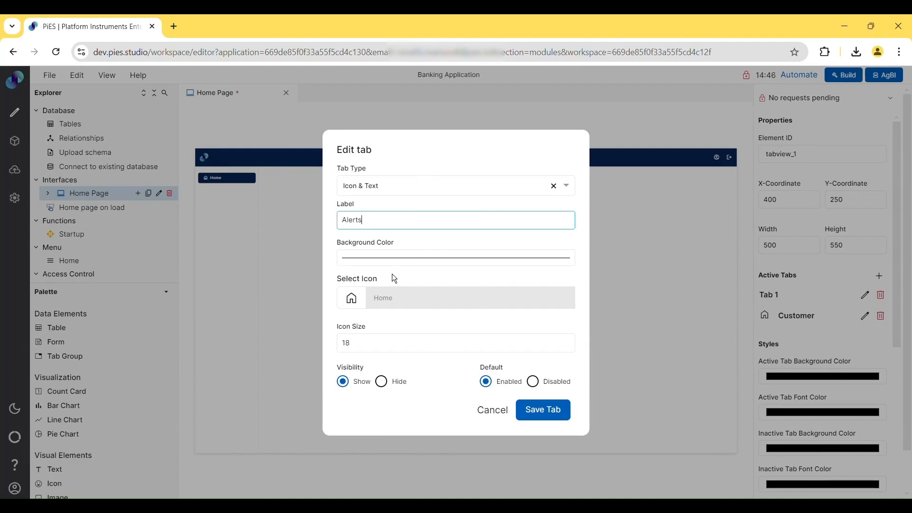
- Give the Alerts tab the 13mp icon, make it disabled by default, and save
{"action": "left_click", "coordinate": [382, 300]}
{"action": "left_click", "coordinate": [462, 290]}
{"action": "left_click", "coordinate": [635, 418]}
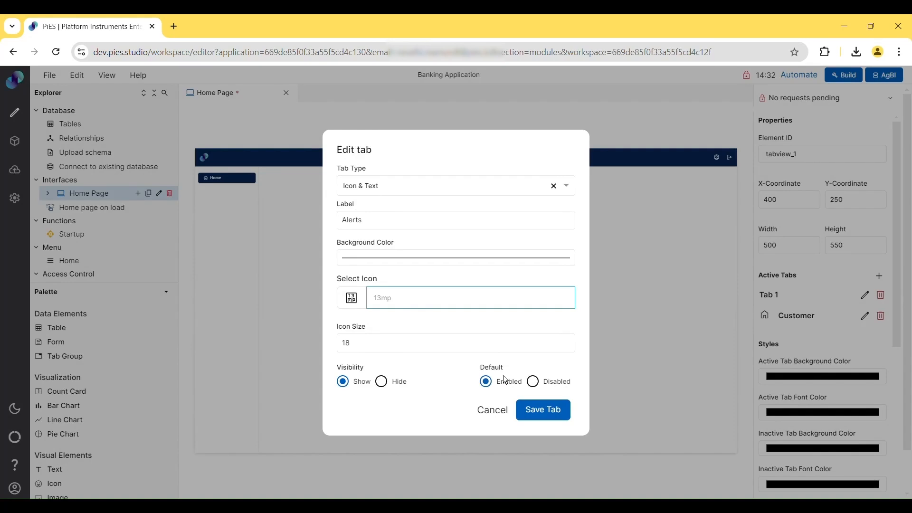
{"action": "left_click", "coordinate": [548, 389]}
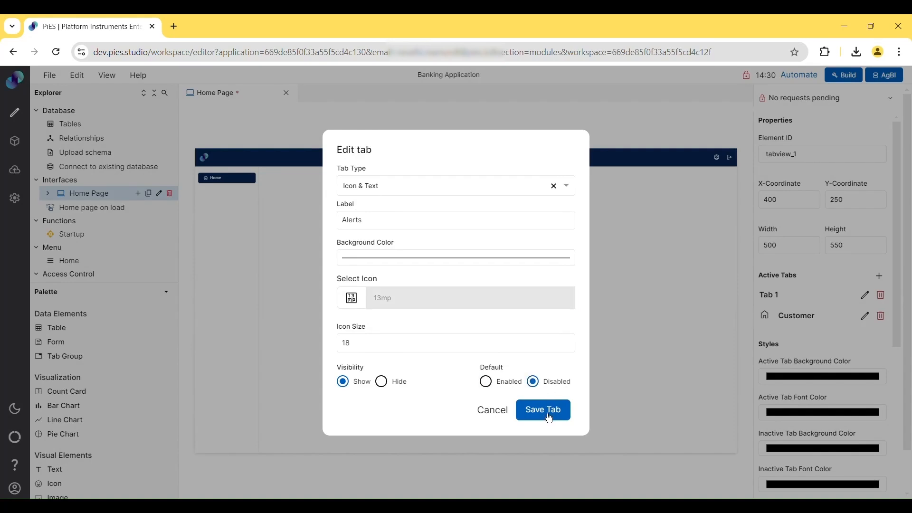
{"action": "left_click", "coordinate": [548, 412]}
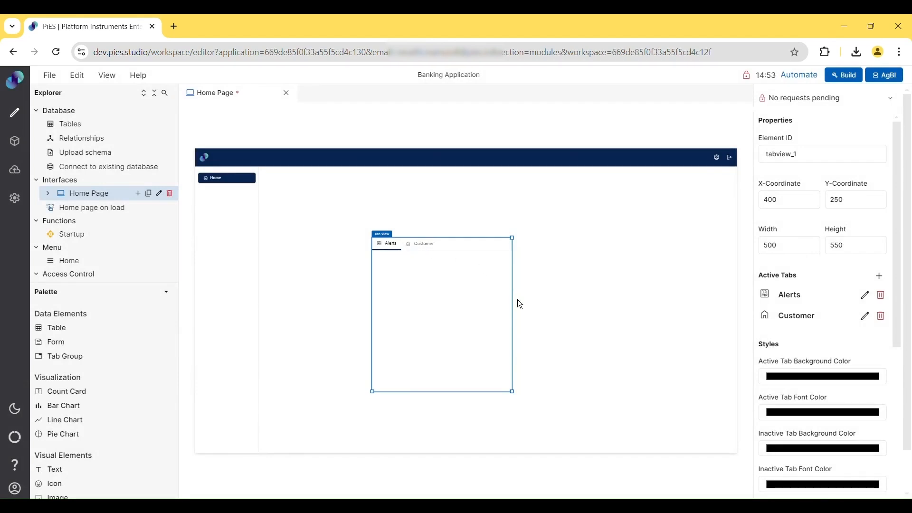
- Widen the tab view and place a new form inside the Alerts tab
{"action": "left_click_drag", "start_coordinate": [516, 299], "coordinate": [614, 309]}
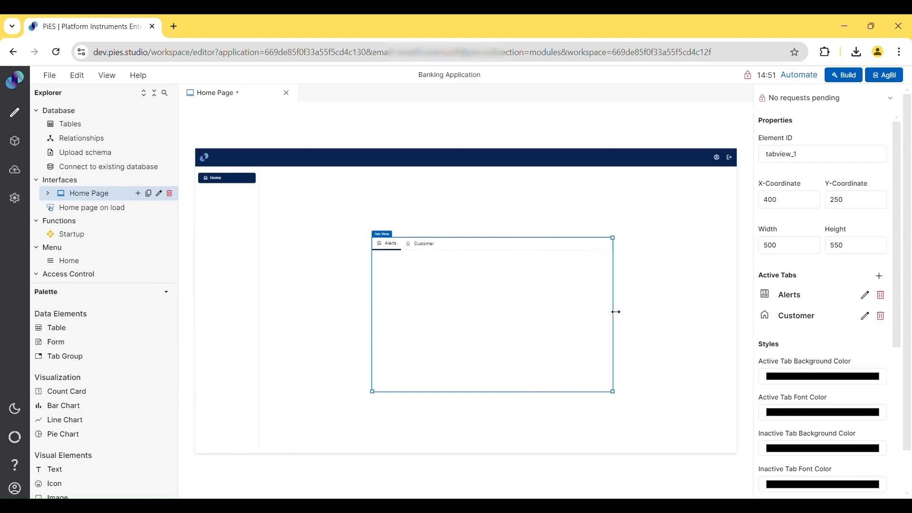
{"action": "left_click_drag", "start_coordinate": [84, 356], "coordinate": [402, 285]}
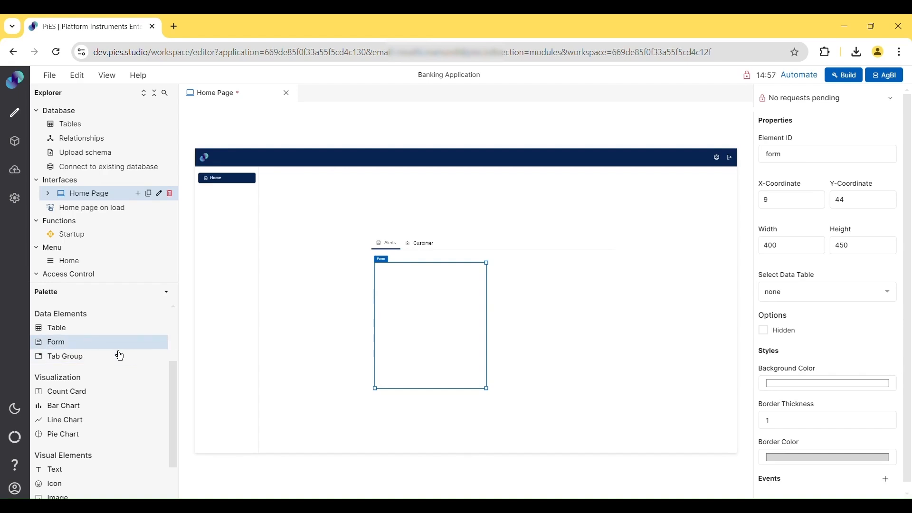
{"action": "scroll", "coordinate": [119, 354], "scroll_direction": "up", "scroll_amount": 1}
- Add a radio button group to the form, then preview Customer and return to Alerts
{"action": "left_click_drag", "start_coordinate": [94, 324], "coordinate": [434, 312]}
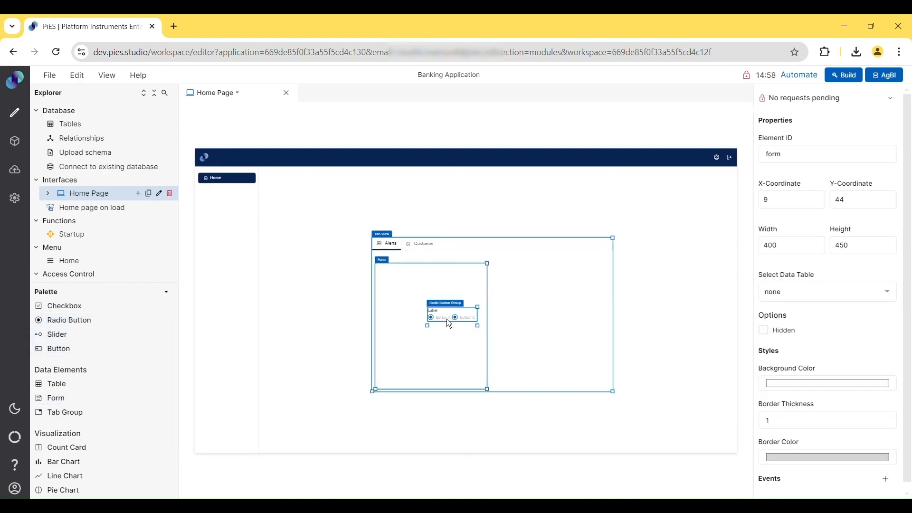
{"action": "left_click", "coordinate": [449, 324]}
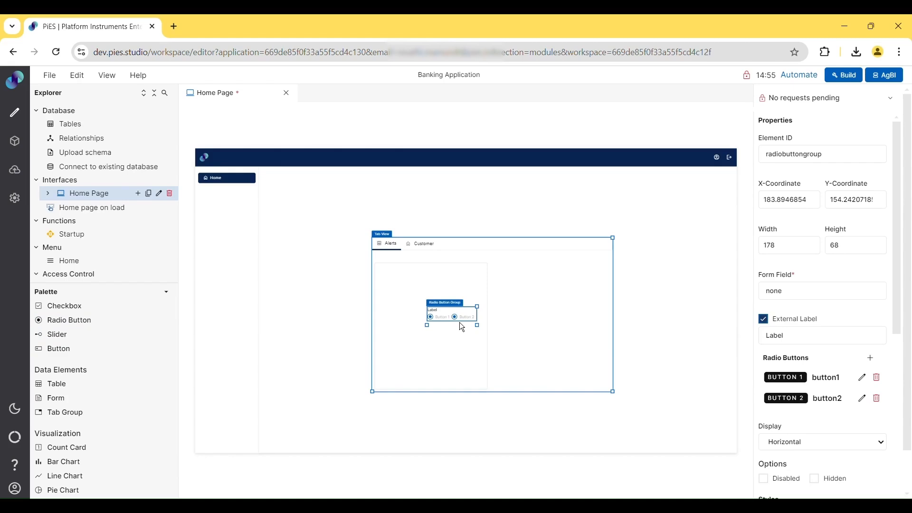
{"action": "left_click", "coordinate": [433, 249]}
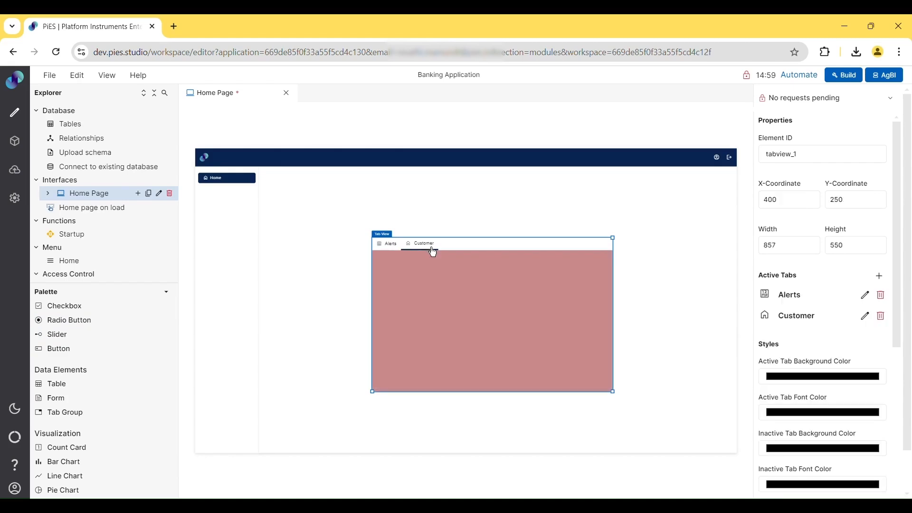
{"action": "left_click", "coordinate": [394, 245]}
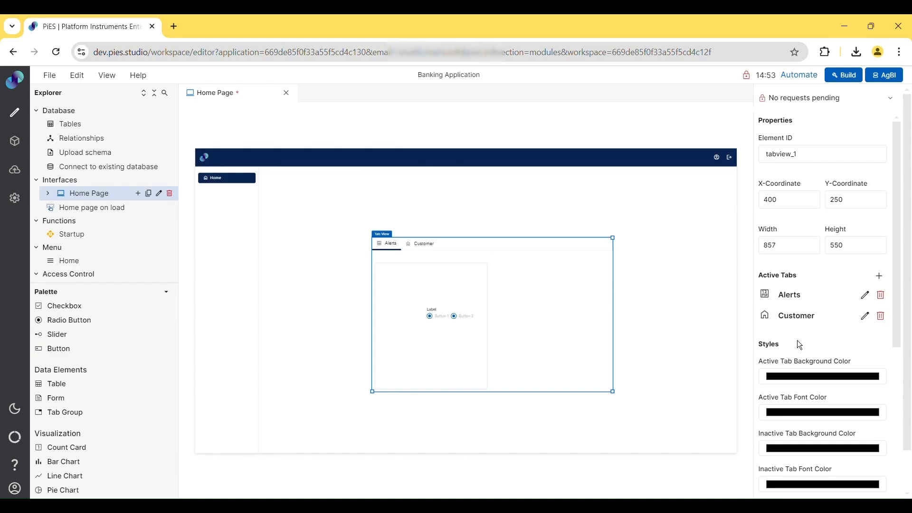
- Style the tabs with a pink active background, dusty pink inactive font and light-blue indicator
{"action": "scroll", "coordinate": [798, 341], "scroll_direction": "down", "scroll_amount": 4}
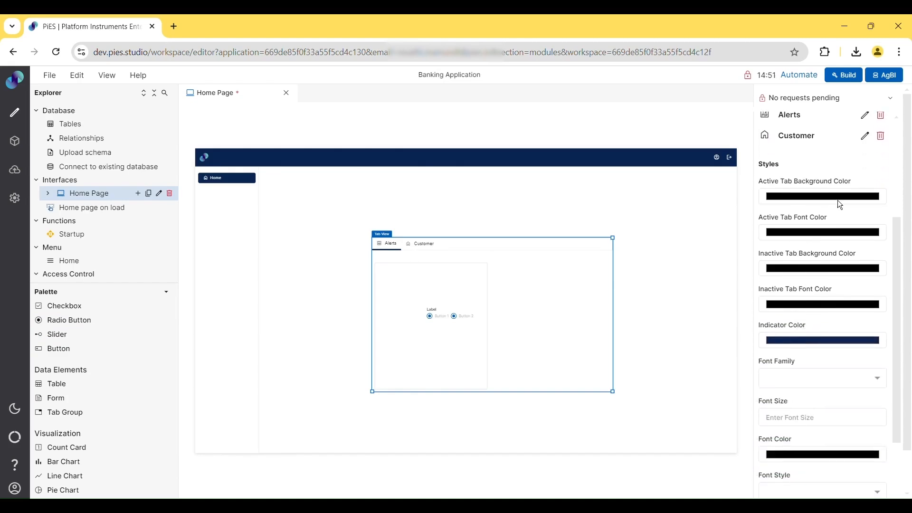
{"action": "left_click", "coordinate": [837, 201]}
{"action": "left_click", "coordinate": [804, 217]}
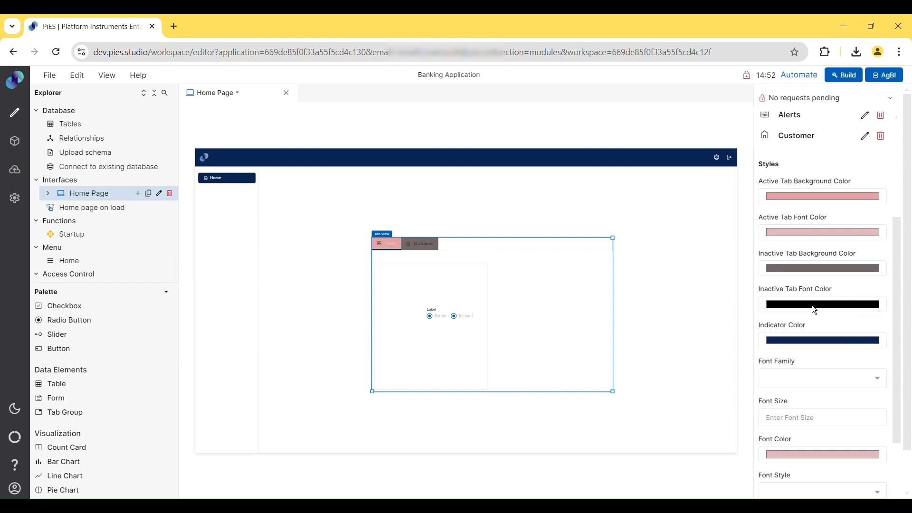
{"action": "left_click", "coordinate": [790, 334]}
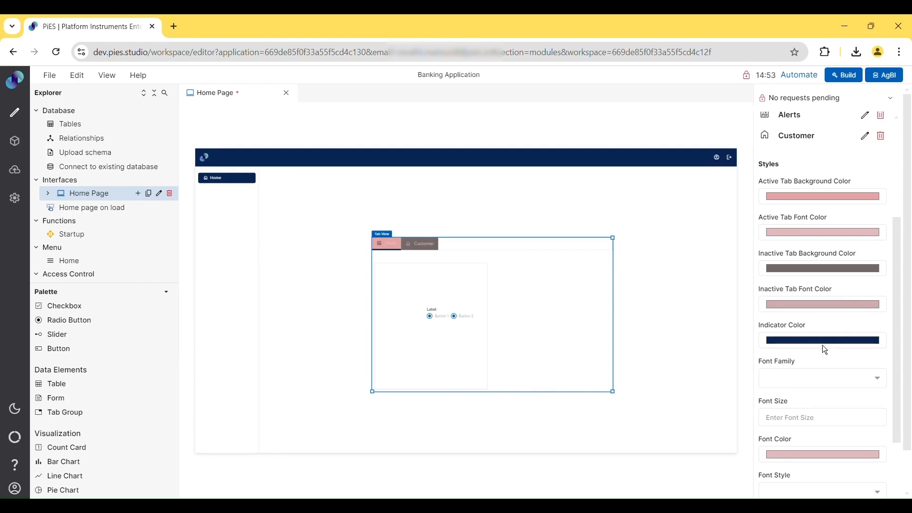
{"action": "left_click", "coordinate": [800, 371]}
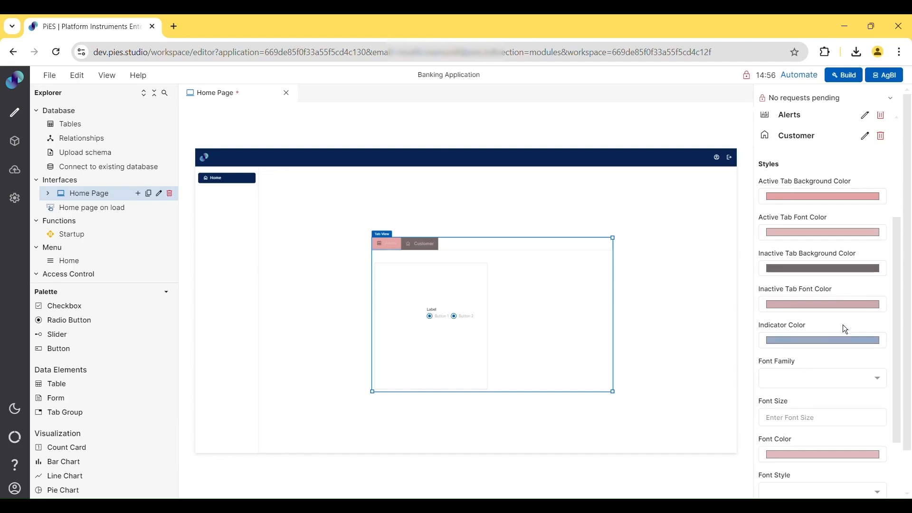
- Set the tab label font to AR One Sans at size 15
{"action": "scroll", "coordinate": [844, 325], "scroll_direction": "down", "scroll_amount": 1}
{"action": "scroll", "coordinate": [844, 325], "scroll_direction": "down", "scroll_amount": 5}
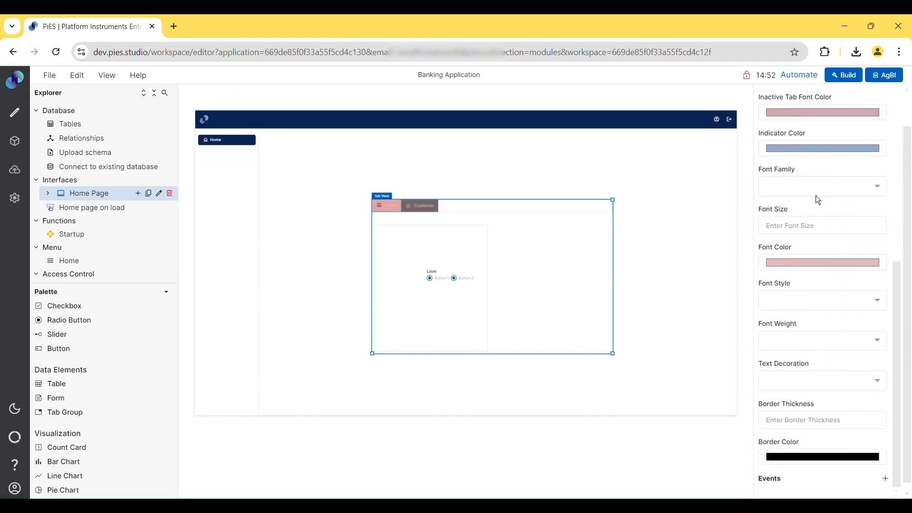
{"action": "left_click", "coordinate": [817, 195]}
{"action": "left_click", "coordinate": [810, 237]}
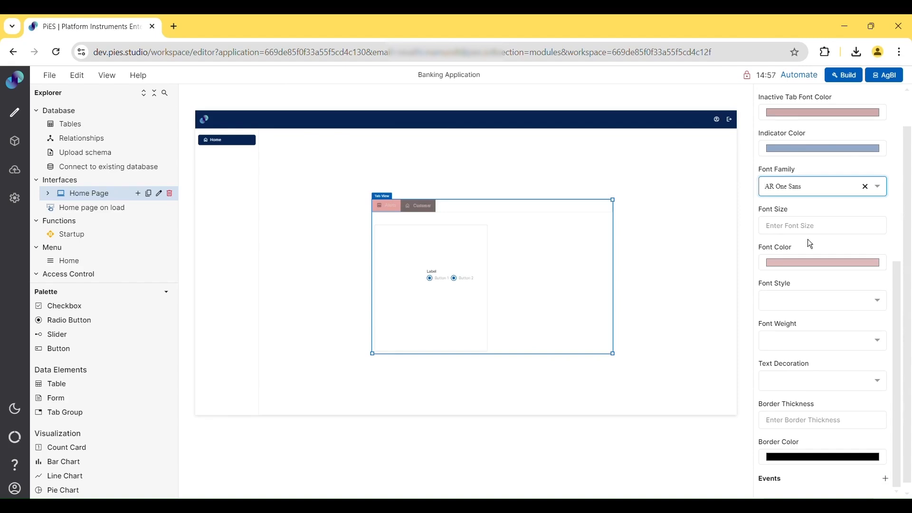
{"action": "left_click", "coordinate": [802, 226]}
{"action": "type", "text": "15"}
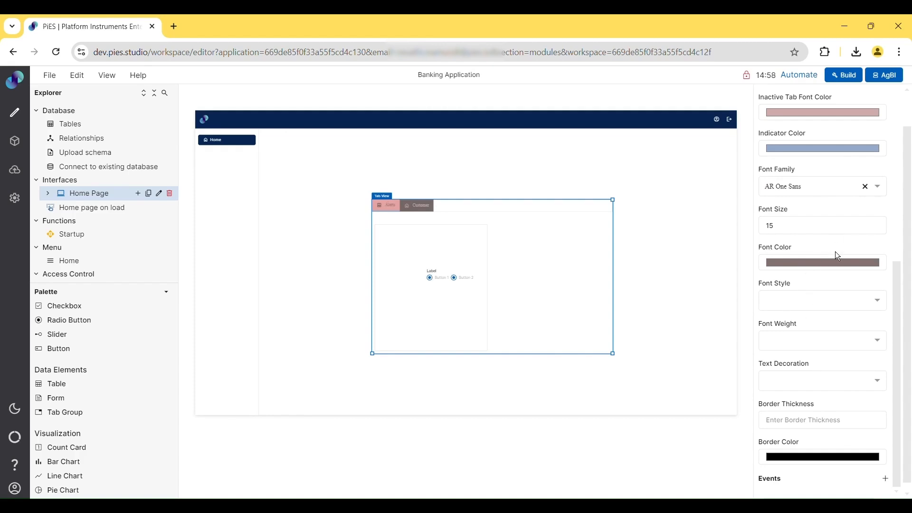
- Make the tab labels italic, bold and underlined, with border thickness 10
{"action": "left_click", "coordinate": [823, 296]}
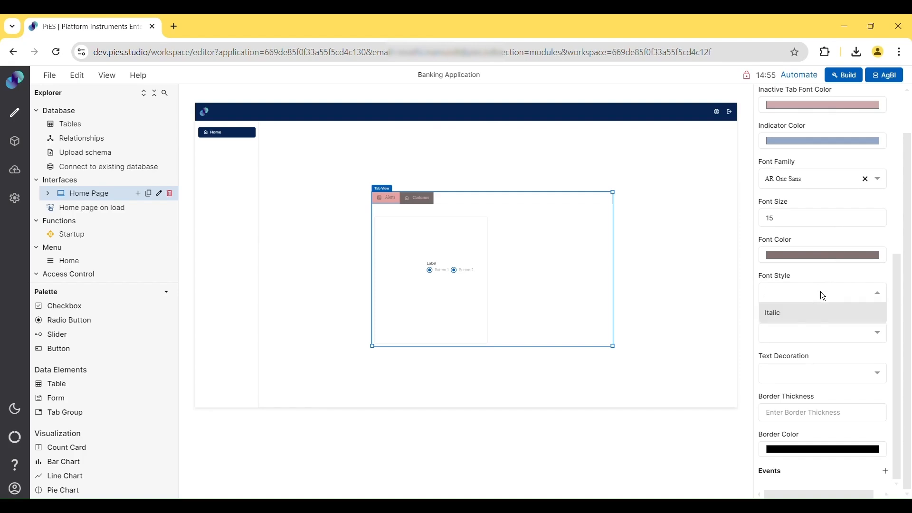
{"action": "left_click", "coordinate": [787, 321]}
{"action": "left_click", "coordinate": [786, 332]}
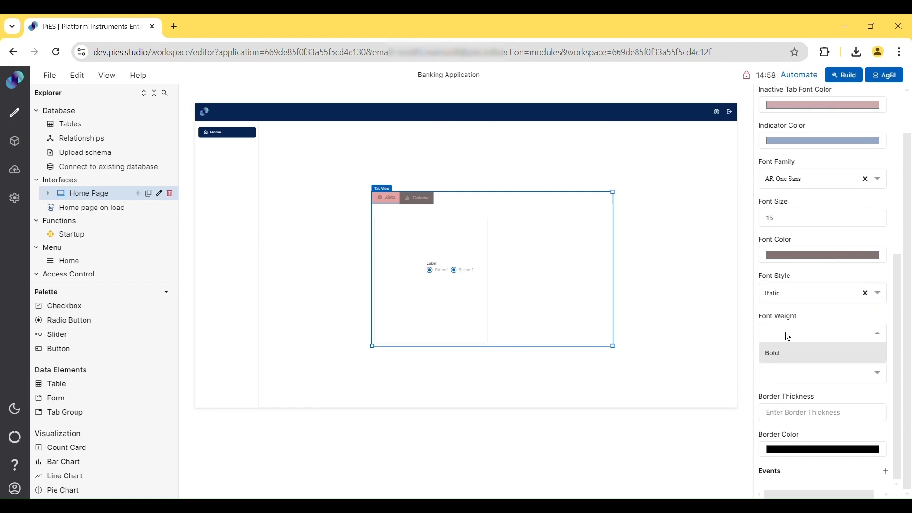
{"action": "left_click", "coordinate": [781, 362]}
{"action": "left_click", "coordinate": [789, 372]}
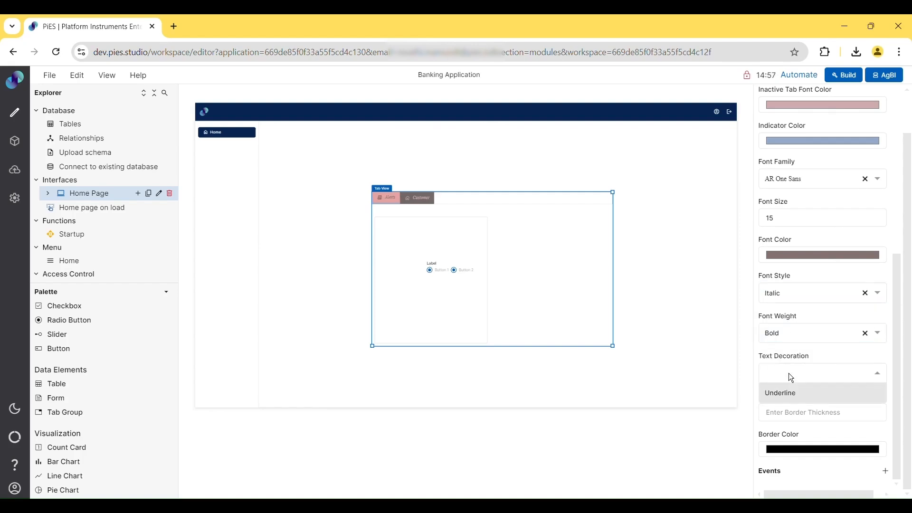
{"action": "left_click", "coordinate": [798, 404]}
{"action": "left_click", "coordinate": [796, 411]}
{"action": "type", "text": "10"}
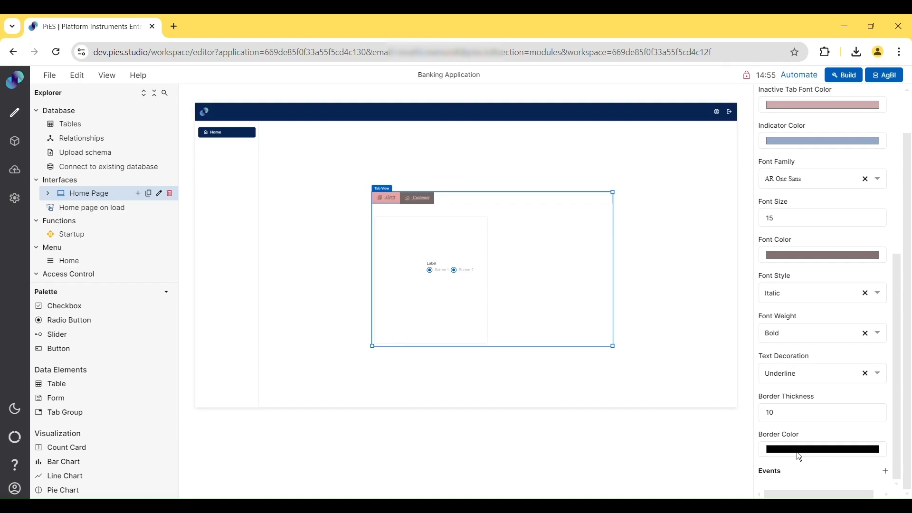
- Add an On Click event with the 'Home page on load' event to the tab view
{"action": "left_click", "coordinate": [886, 472]}
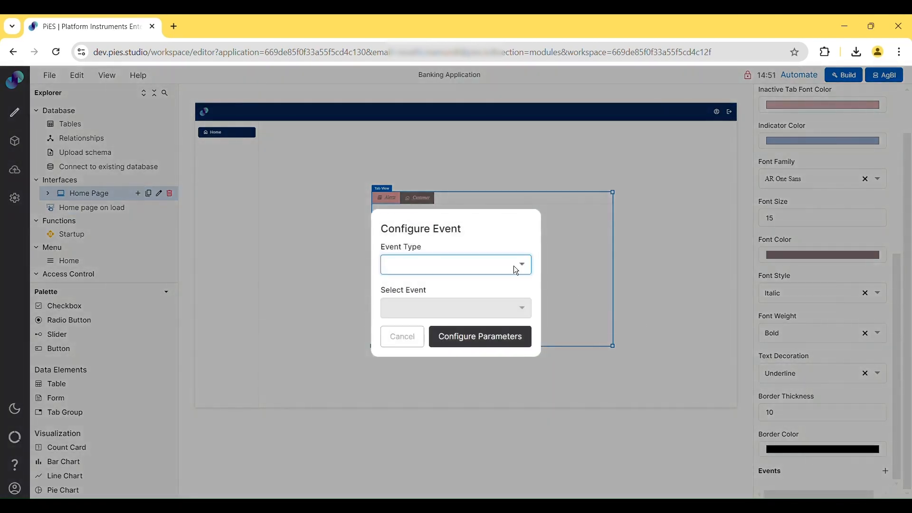
{"action": "left_click", "coordinate": [515, 269]}
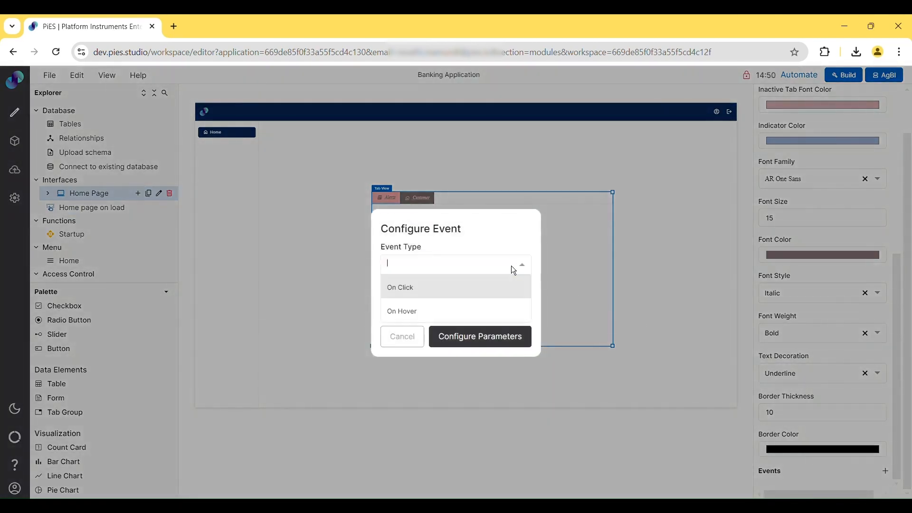
{"action": "left_click", "coordinate": [459, 299]}
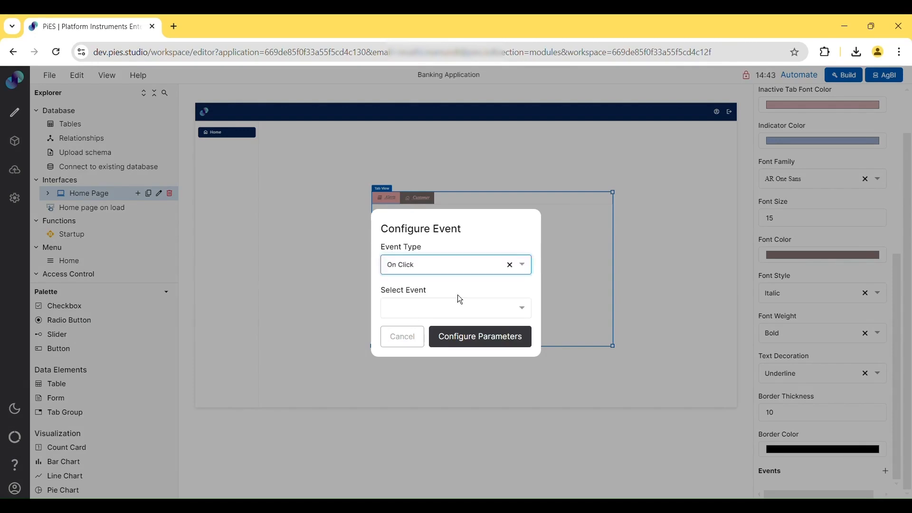
{"action": "left_click", "coordinate": [433, 307]}
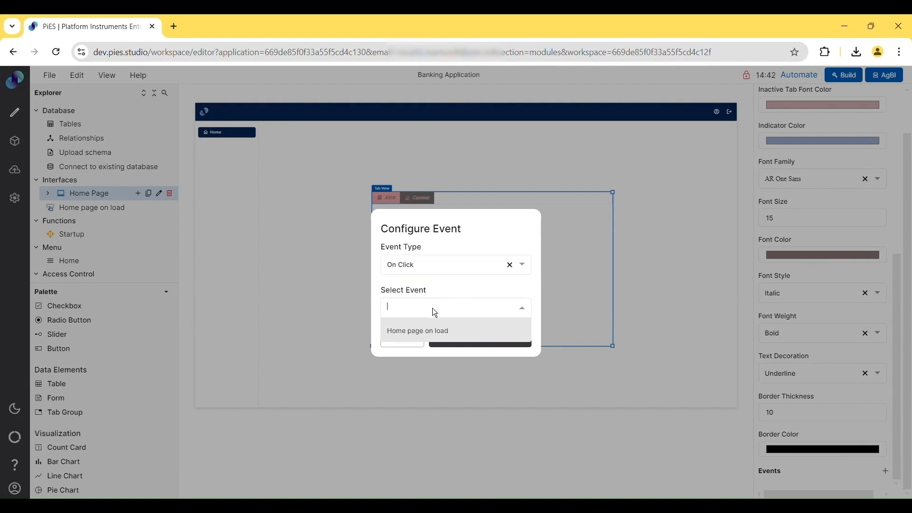
{"action": "left_click", "coordinate": [423, 337]}
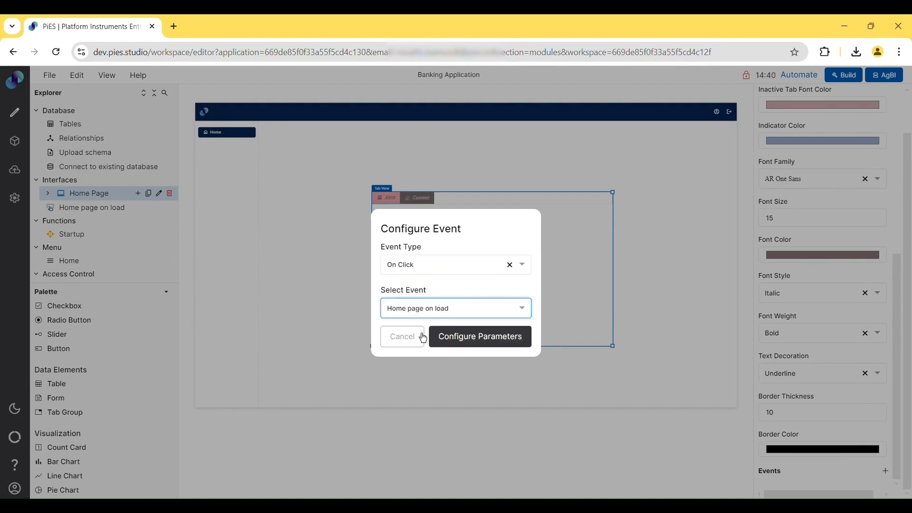
{"action": "left_click", "coordinate": [478, 351]}
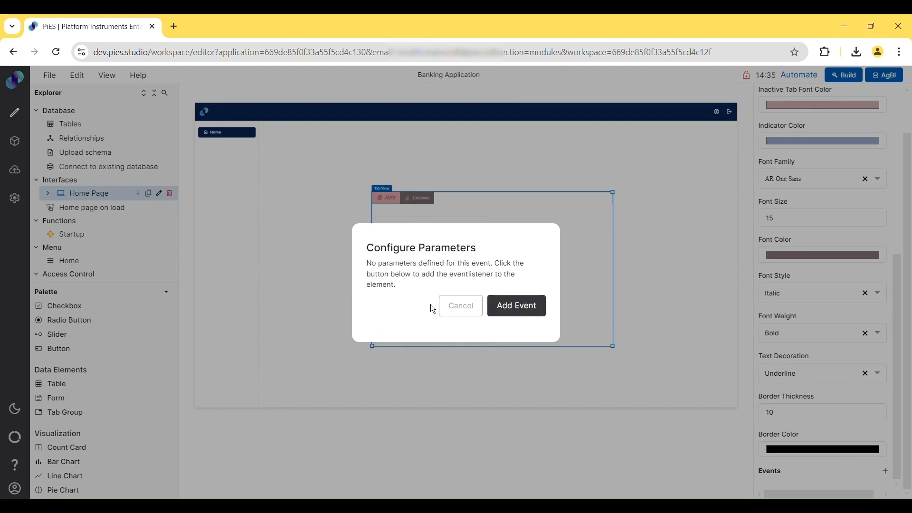
{"action": "left_click", "coordinate": [529, 317]}
{"action": "scroll", "coordinate": [851, 400], "scroll_direction": "down", "scroll_amount": 1}
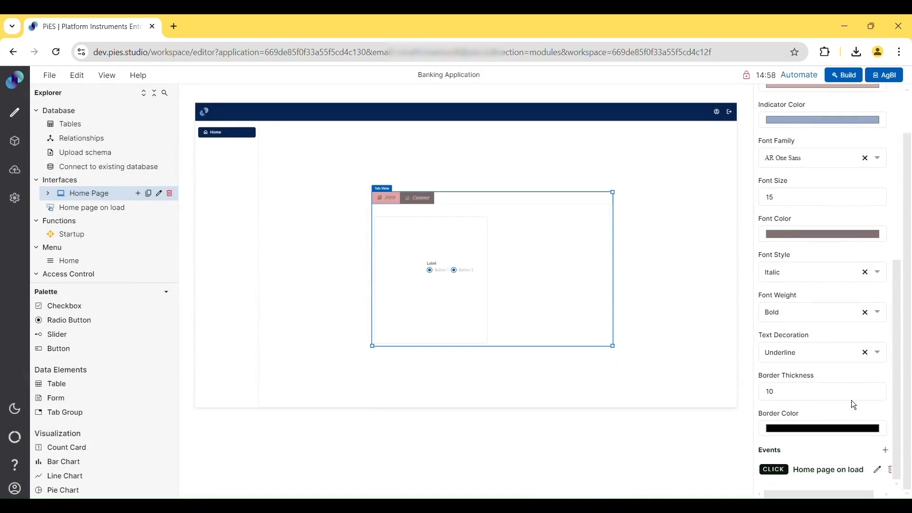